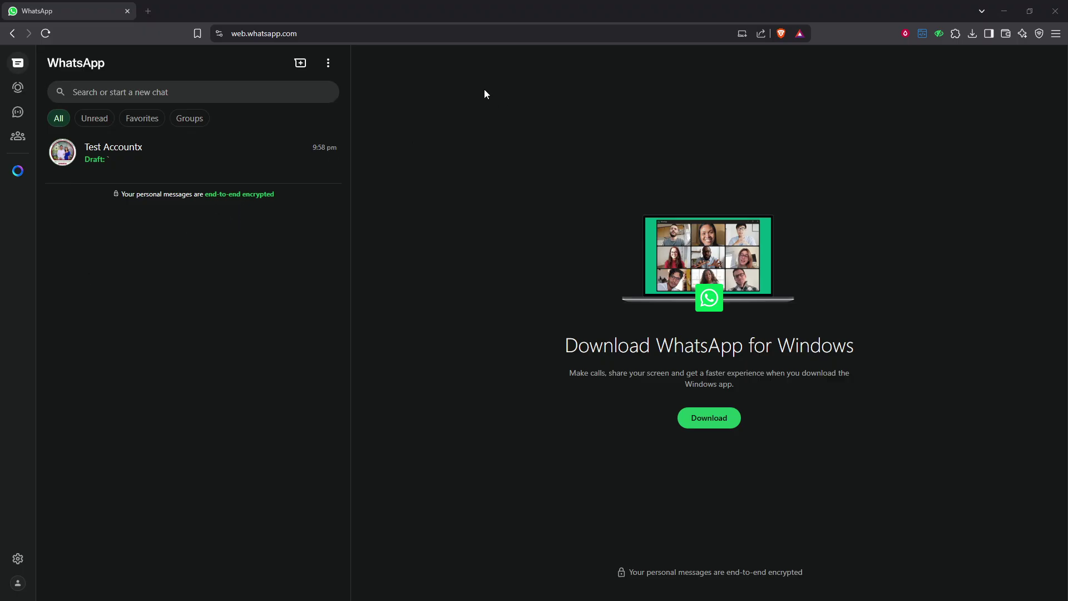
Open the Test Accountx conversation and bring up its message search panel
{"action": "left_click", "coordinate": [372, 34]}
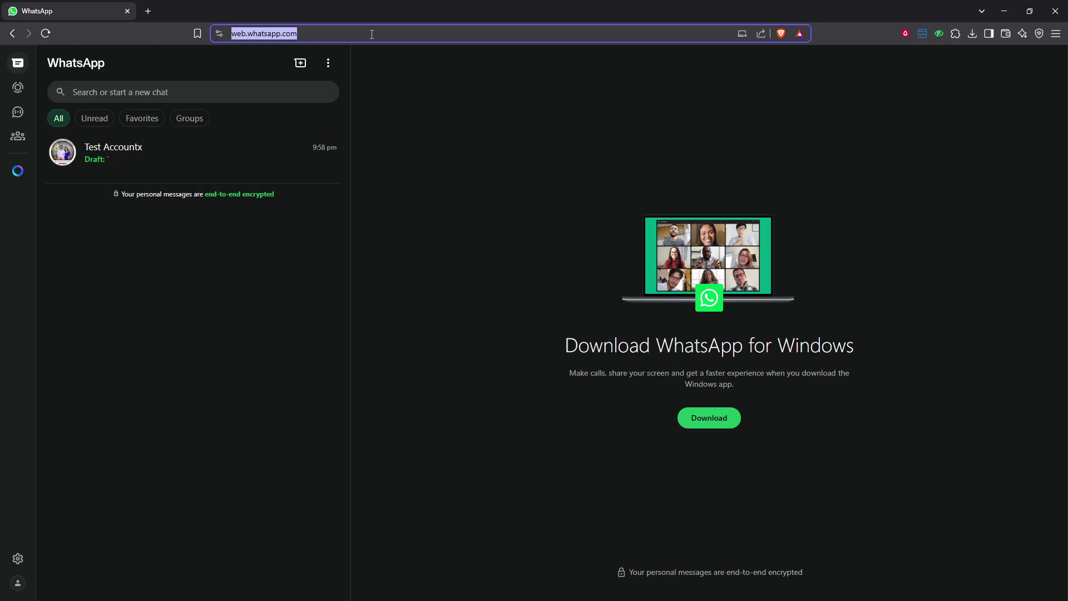
{"action": "left_click", "coordinate": [474, 122]}
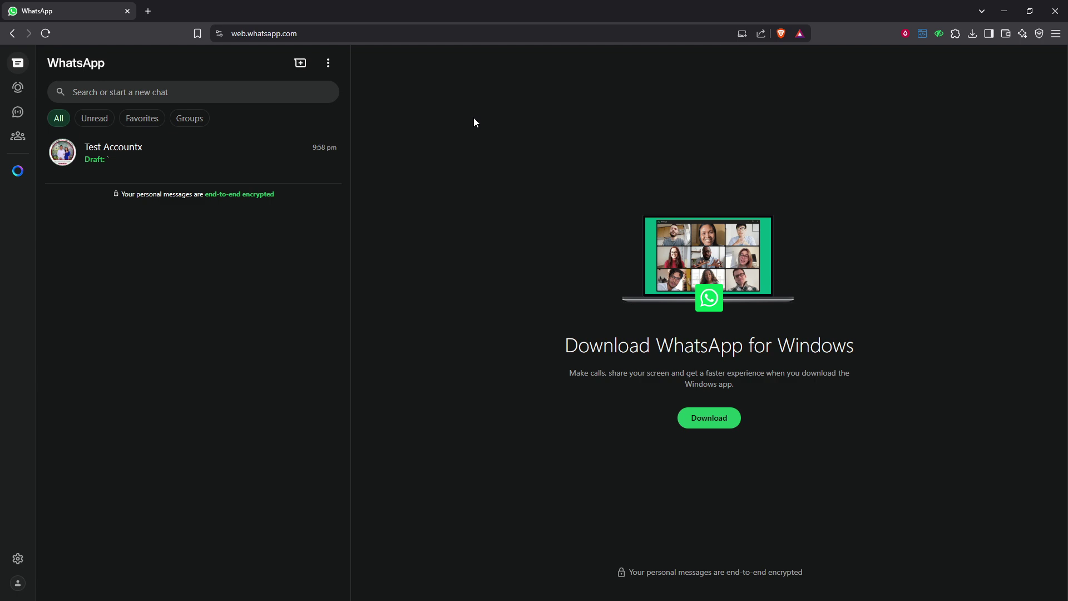
{"action": "left_click", "coordinate": [214, 161]}
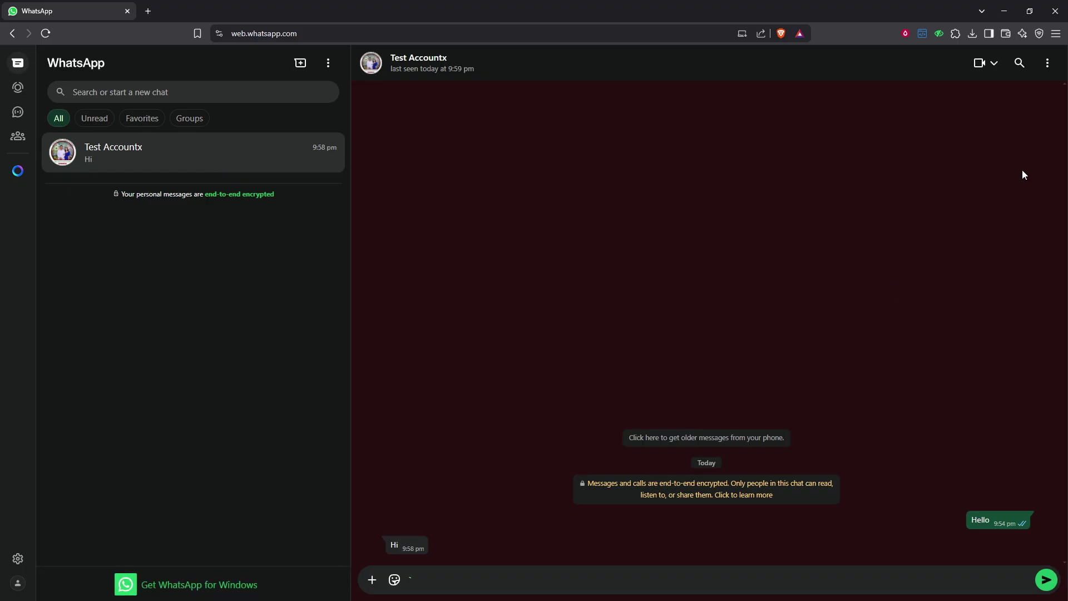
{"action": "left_click", "coordinate": [1021, 62]}
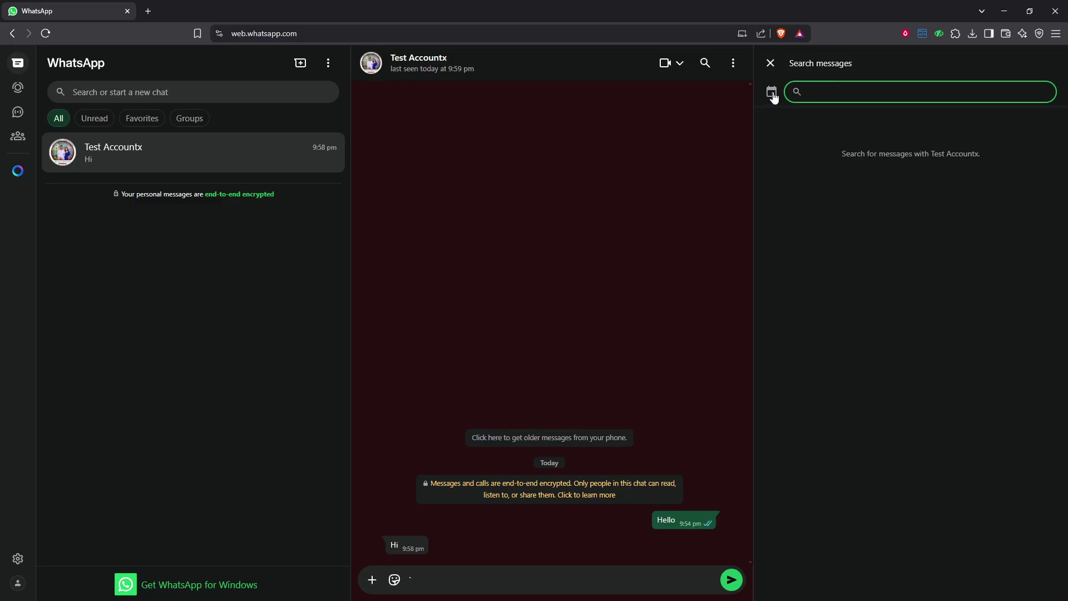
Pick 7 June 2025 in the message search calendar to jump to that day
{"action": "left_click", "coordinate": [774, 98]}
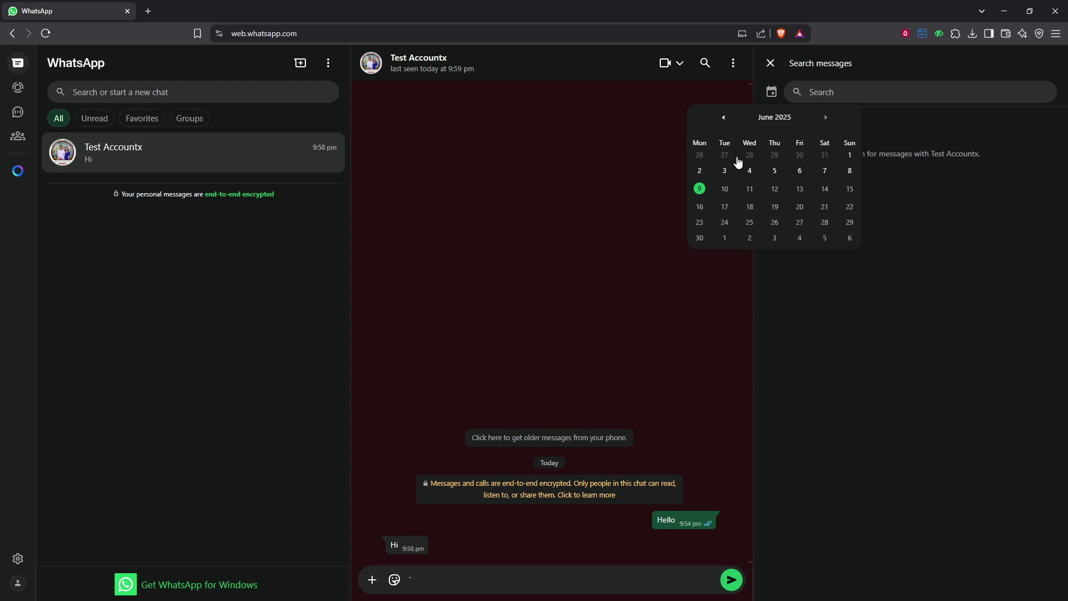
{"action": "left_click", "coordinate": [825, 171]}
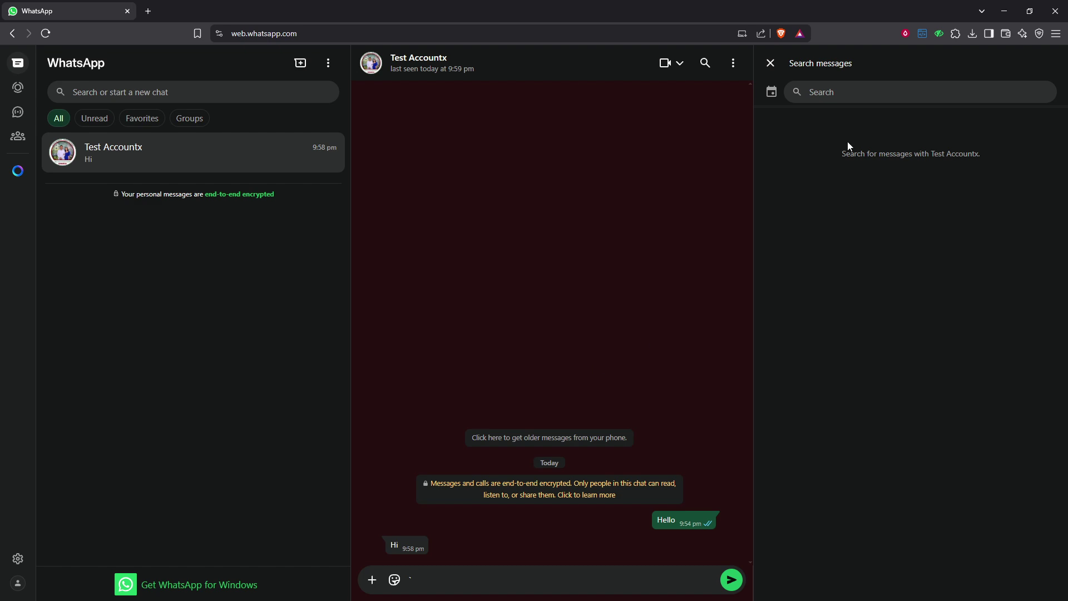
Search the Test Accountx chat for 'hi' and go to the 9:58 pm Hi message
{"action": "left_click", "coordinate": [868, 94]}
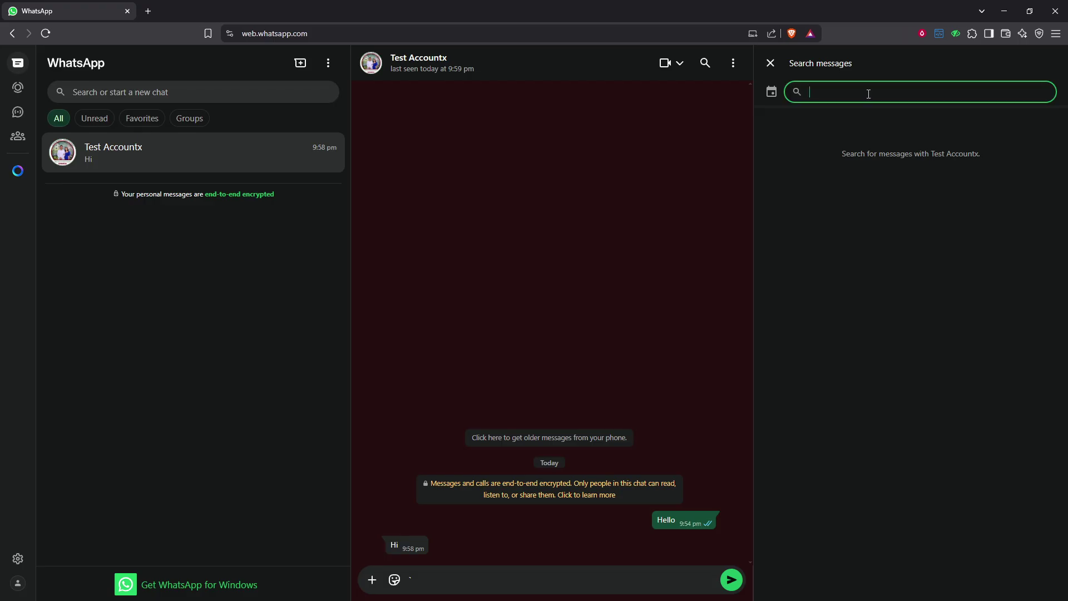
{"action": "type", "text": "hi"}
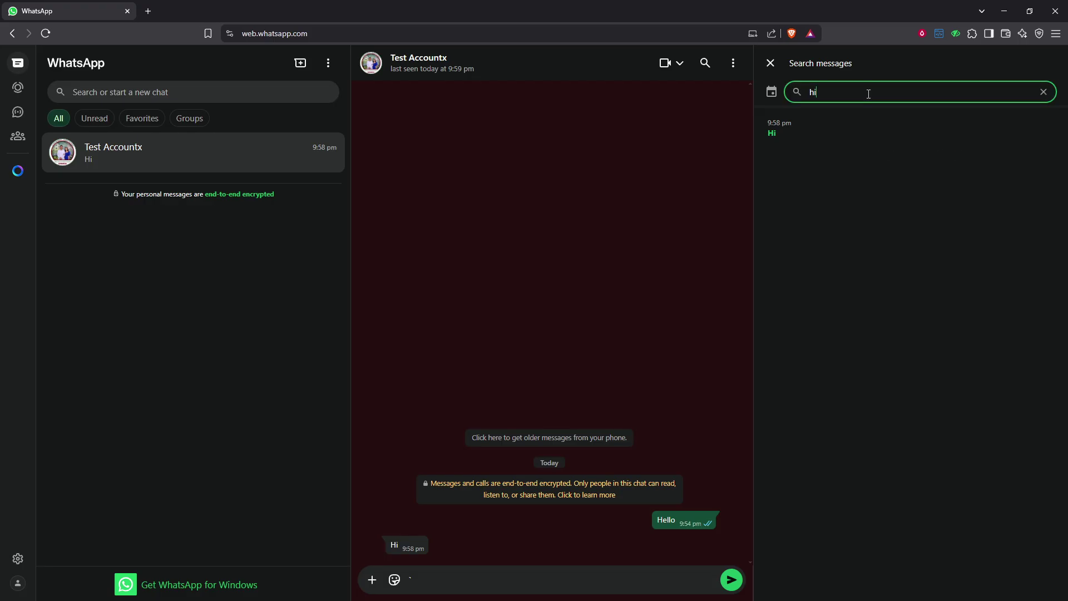
{"action": "left_click", "coordinate": [823, 135]}
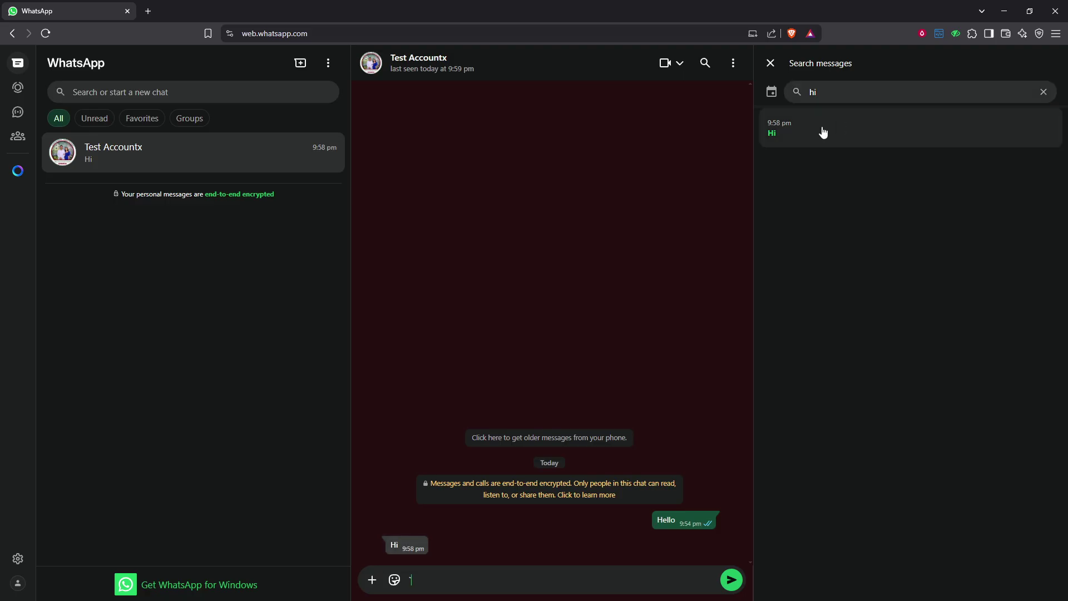